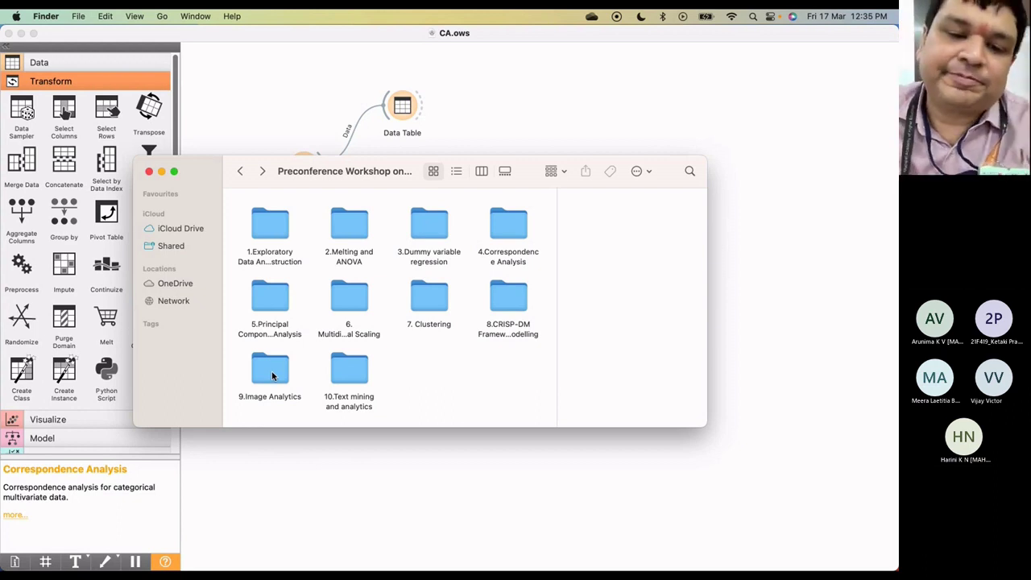
Step: Open the 9.Image Analytics folder, preview Program.xlsx, then clear the selection
double_click(272, 373)
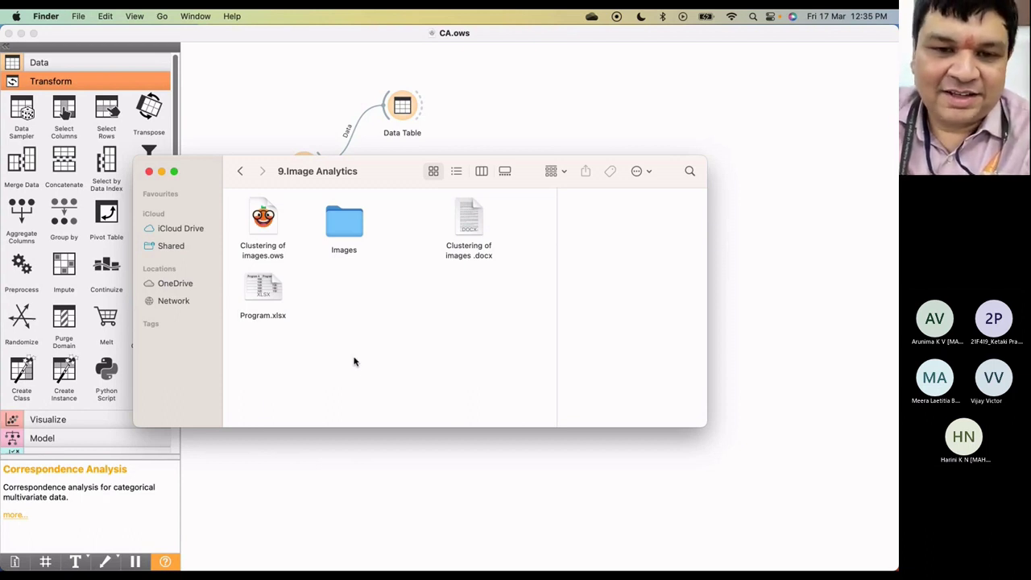
left_click(261, 300)
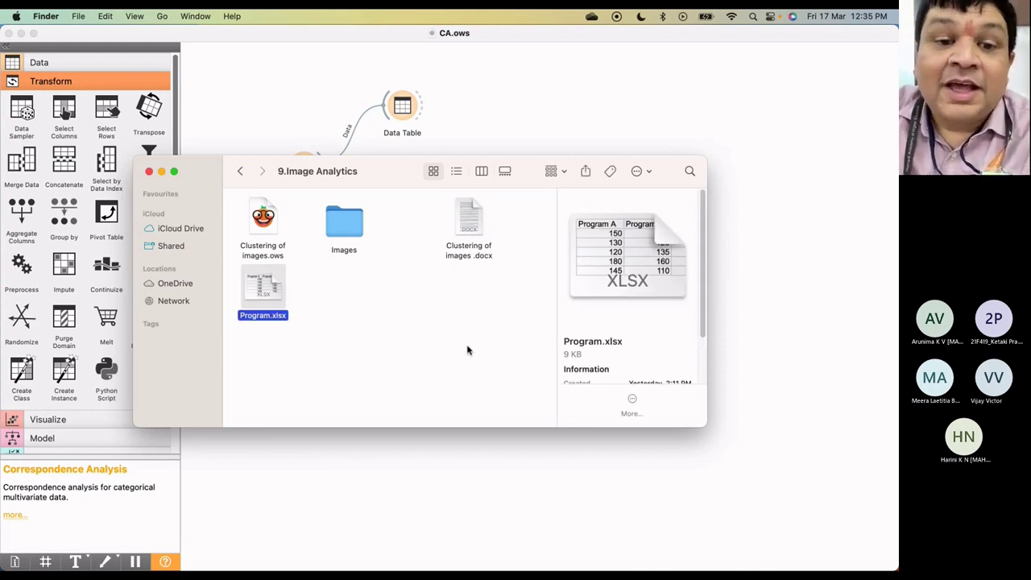
left_click(468, 350)
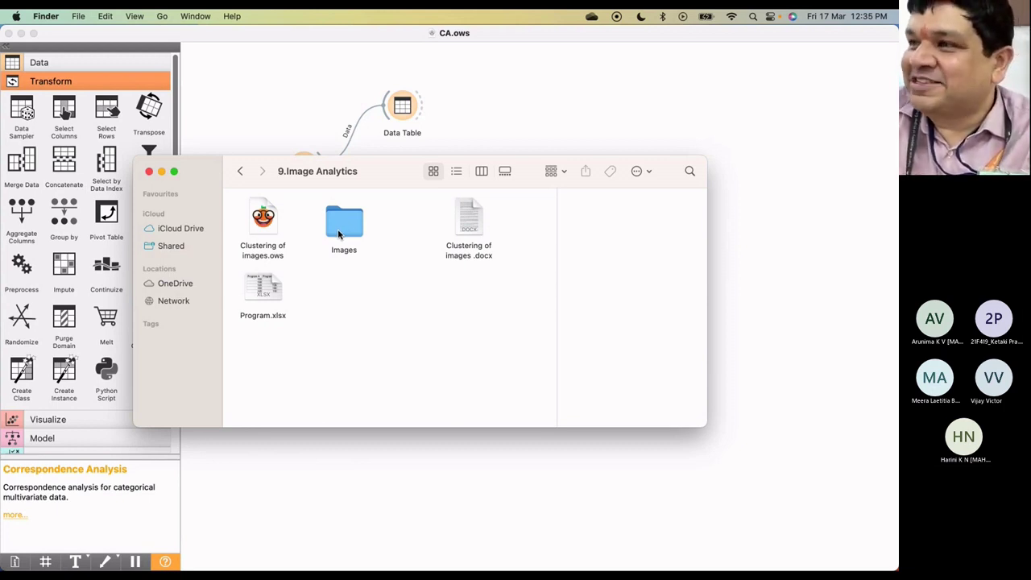
Step: Browse the nine cat, cow, dog and man jpgs in the Images folder, then close its window
double_click(337, 229)
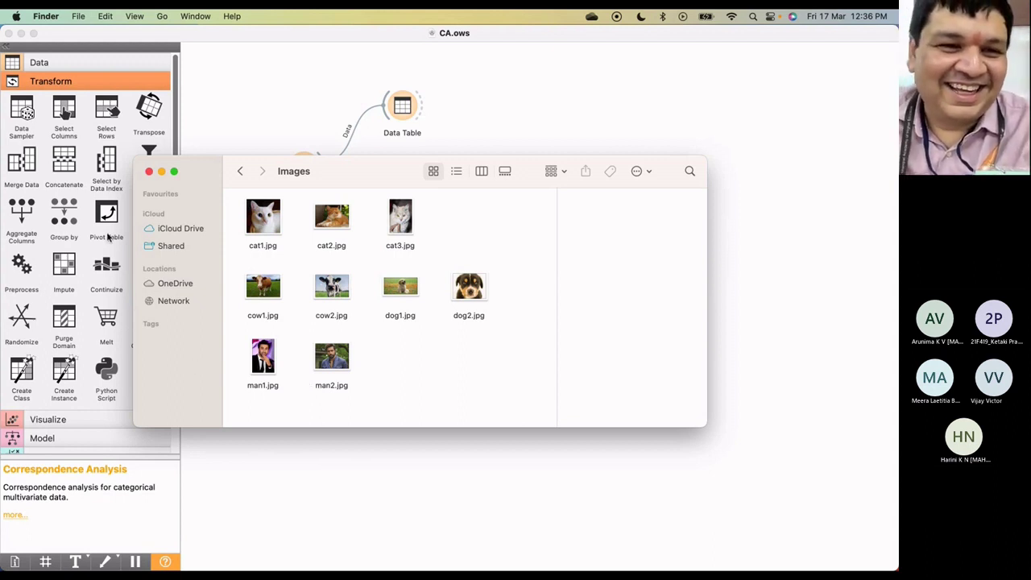
left_click(149, 171)
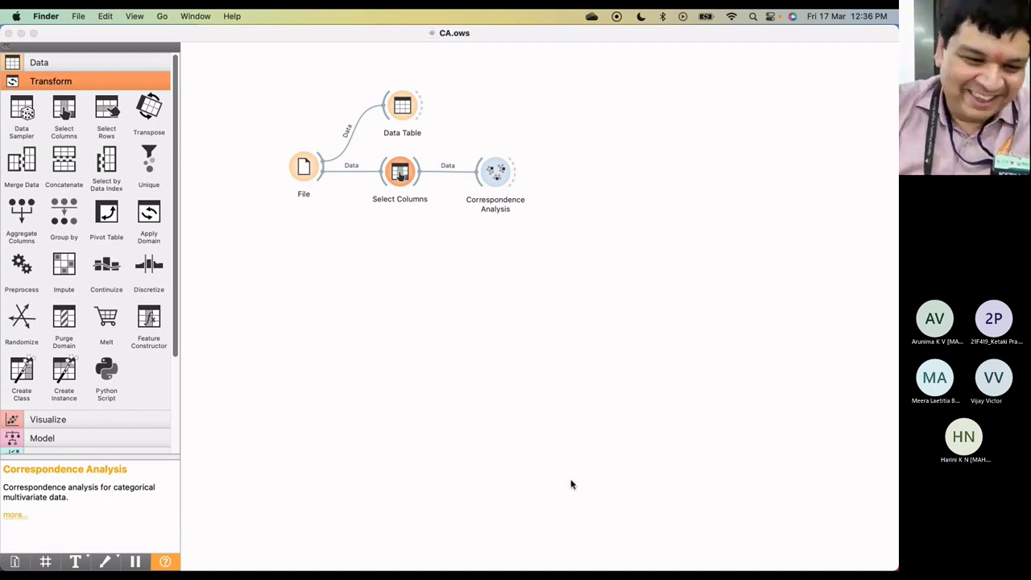
Step: In a new Finder window, go from Desktop into Preconference Workshop, then into 9.Image Analytics
mouse_move(115, 560)
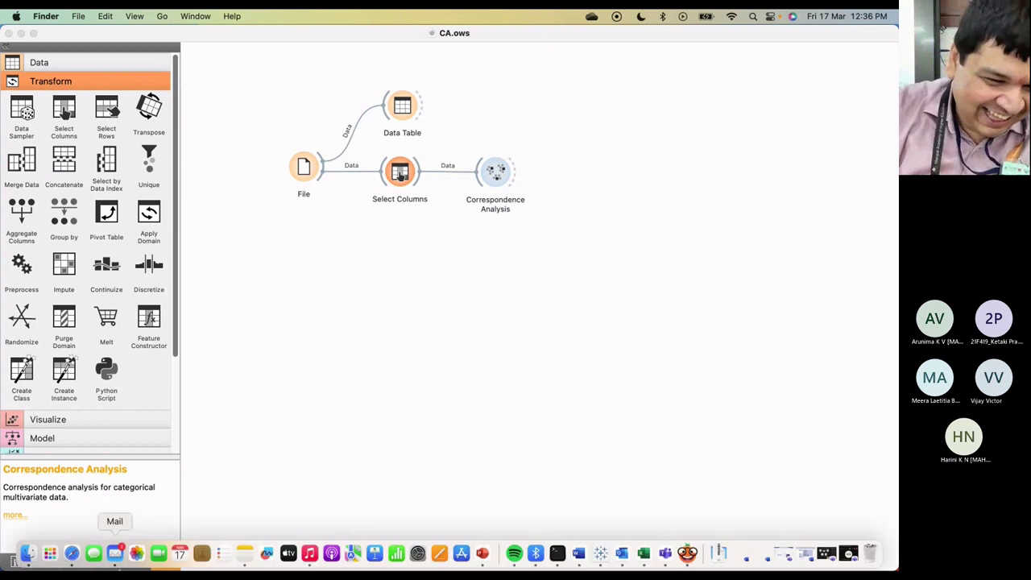
left_click(28, 556)
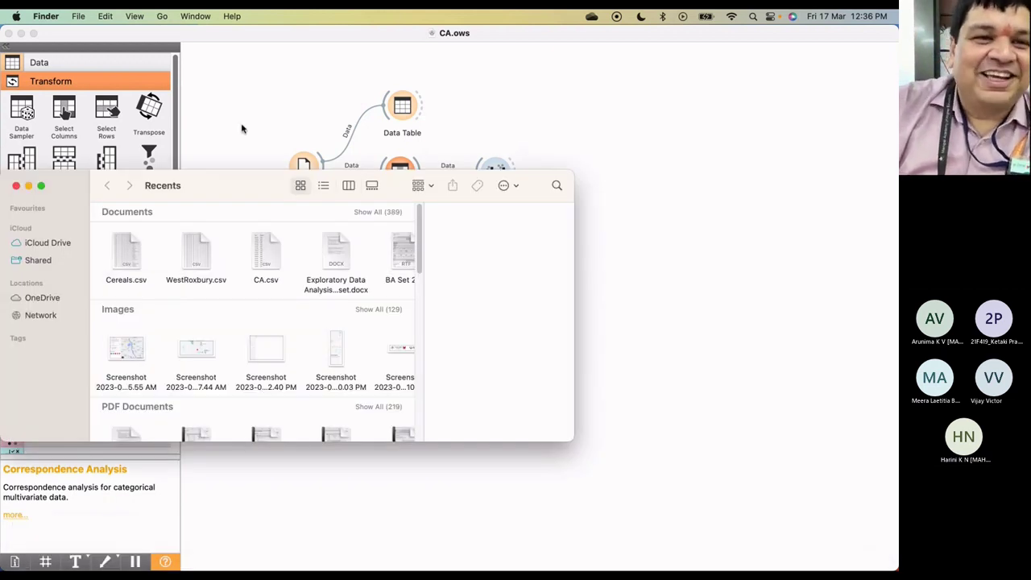
left_click(161, 17)
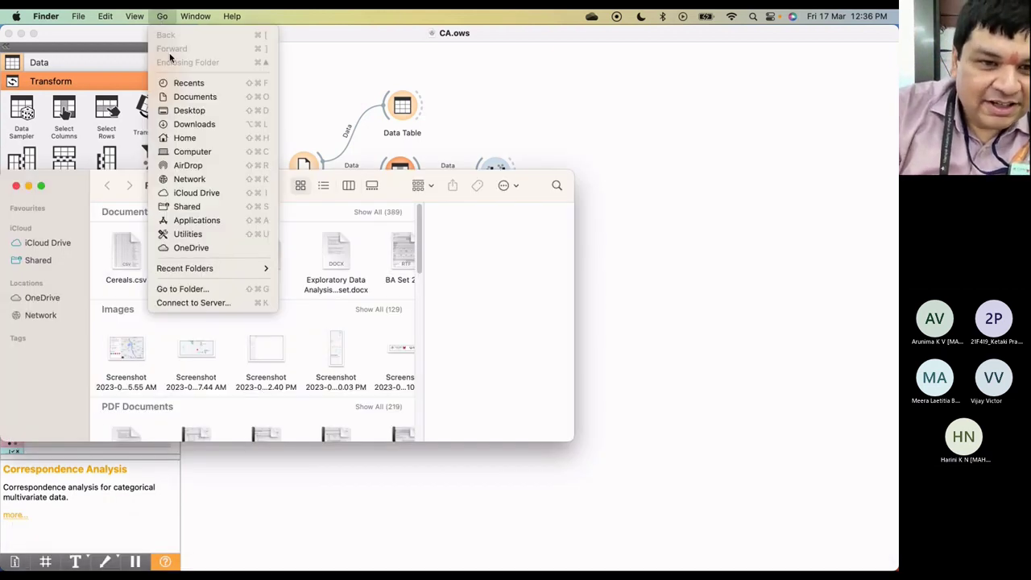
left_click(187, 110)
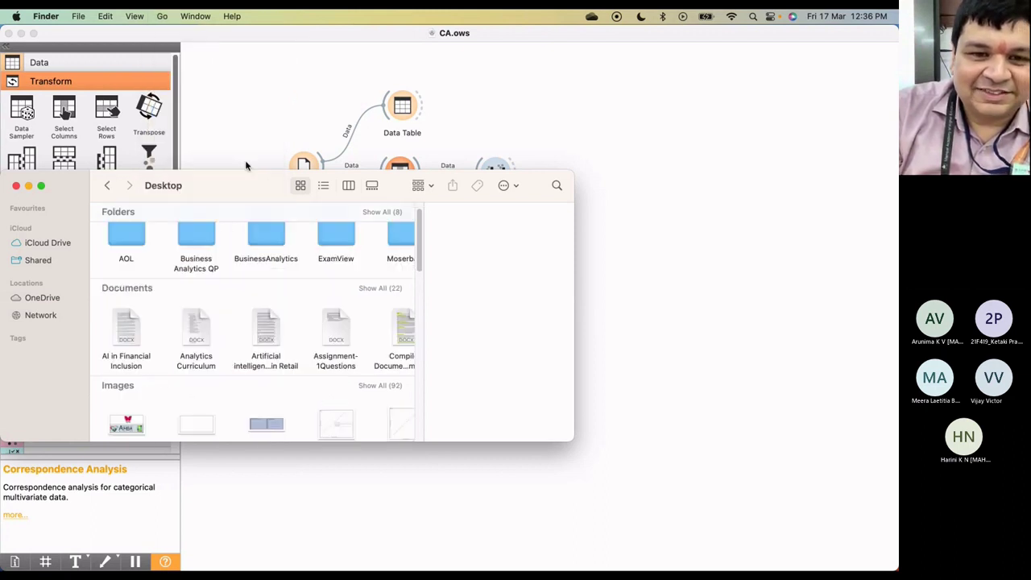
left_click(329, 245)
key("Right")
key("Right")
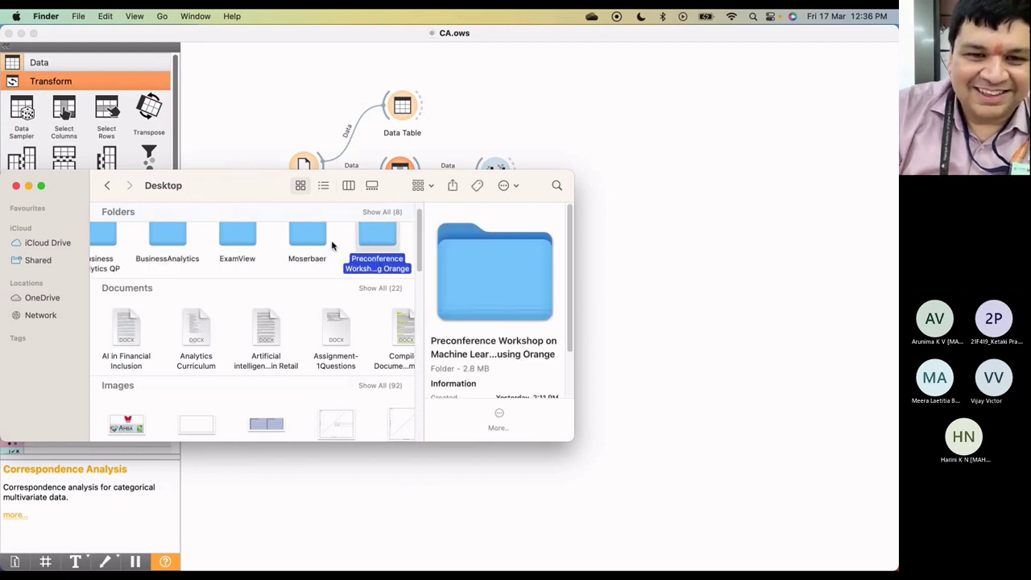
double_click(370, 236)
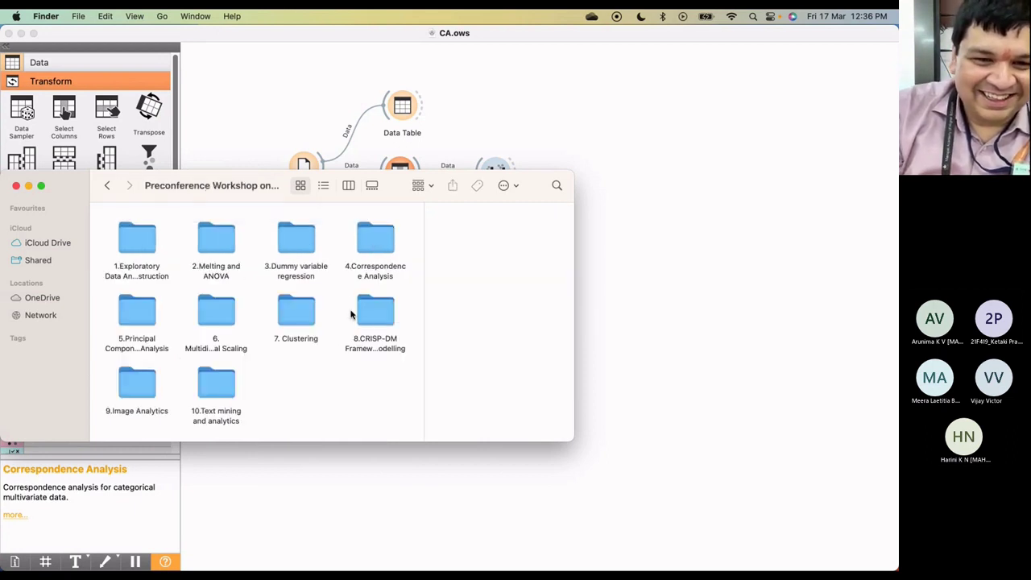
double_click(142, 383)
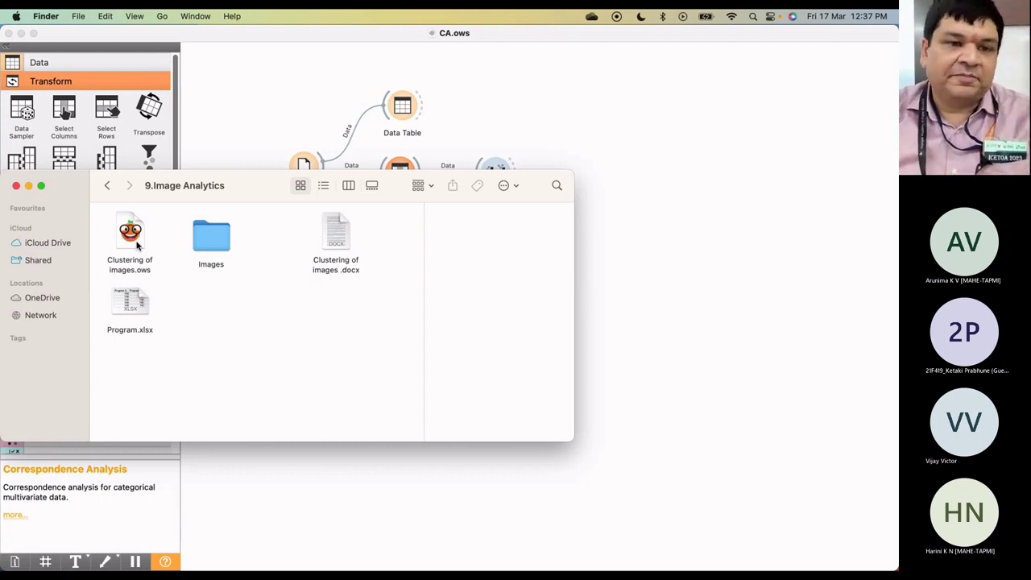
Step: Open Clustering of images.ows in Orange and view Import Images with the Images folder's 9 images
double_click(132, 238)
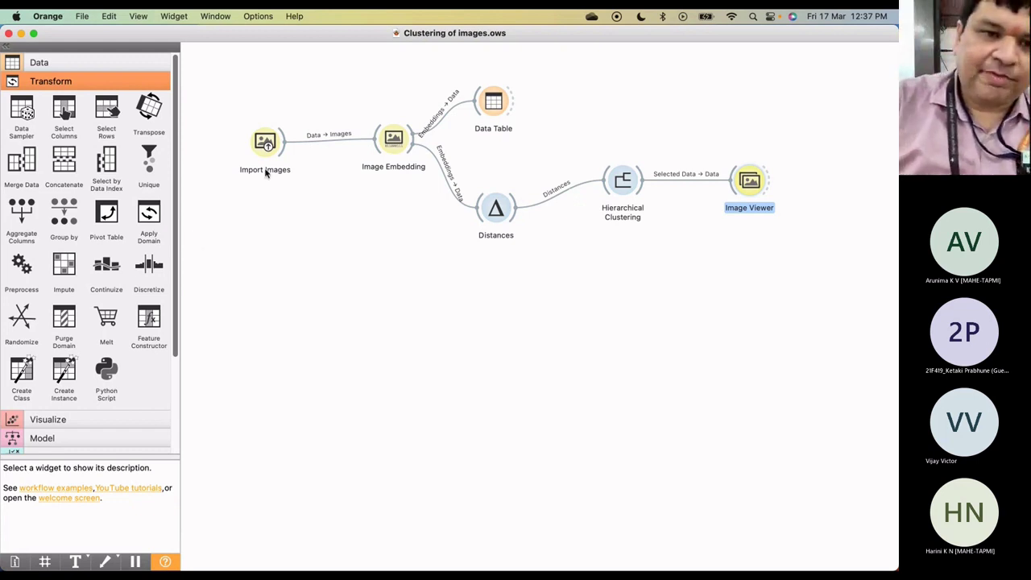
double_click(267, 143)
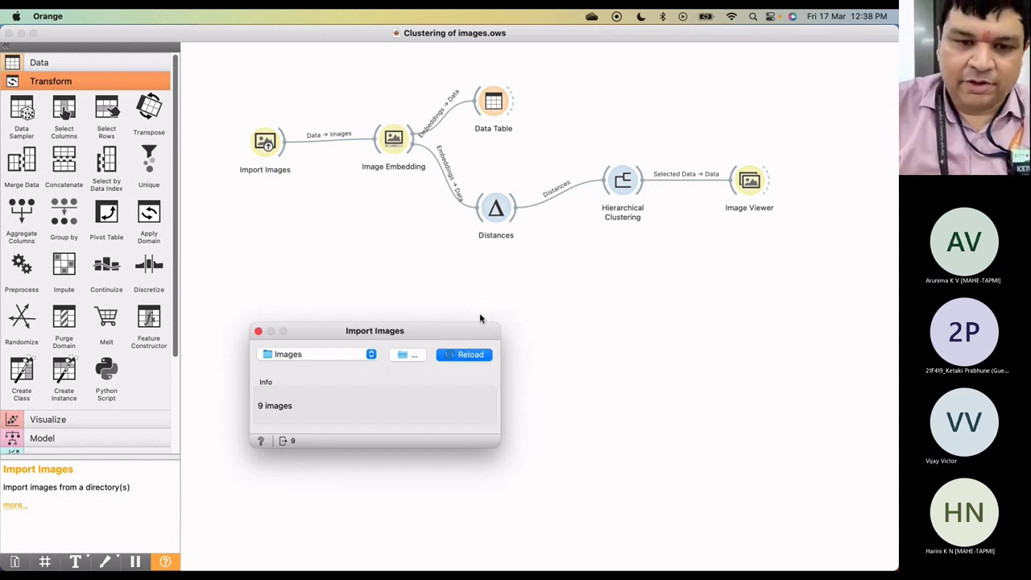
Step: Dismiss the Import Images dialog with Cmd+W, revealing the workflow through Image Viewer
key("super+w")
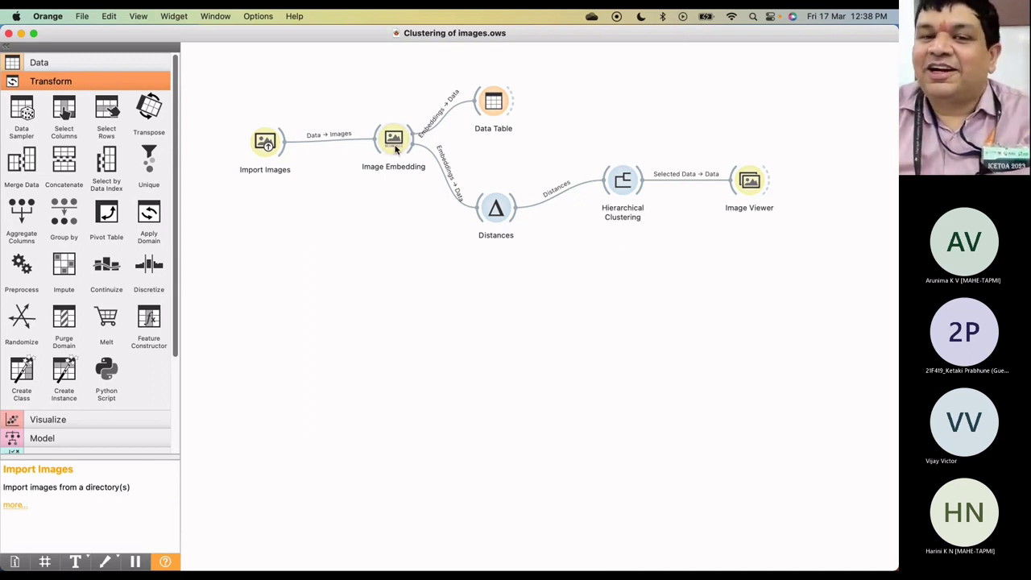
Step: Expand the Image Analytics widget category and open the Image Embedding node's settings
mouse_move(394, 144)
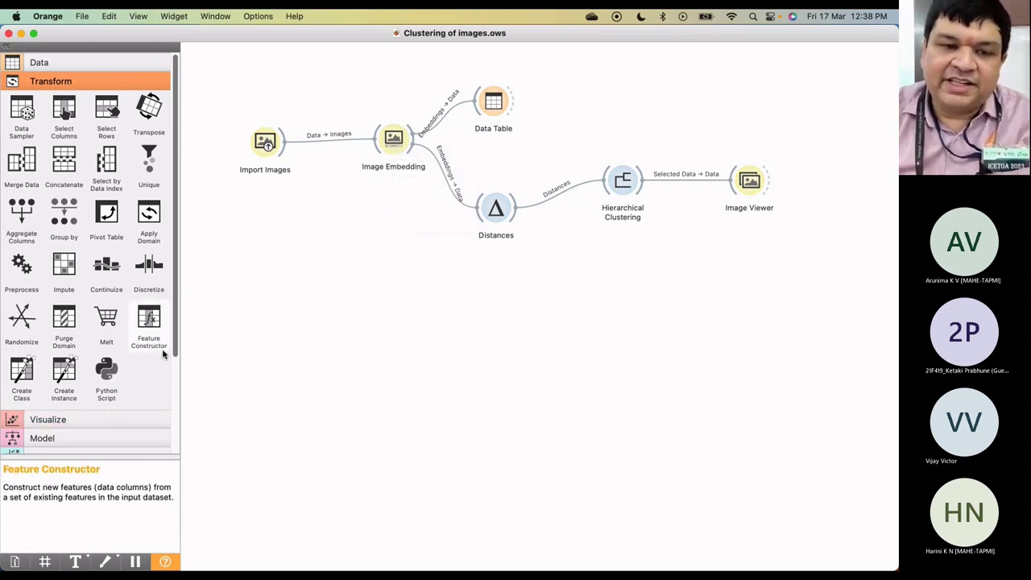
scroll(177, 419, "down", 5)
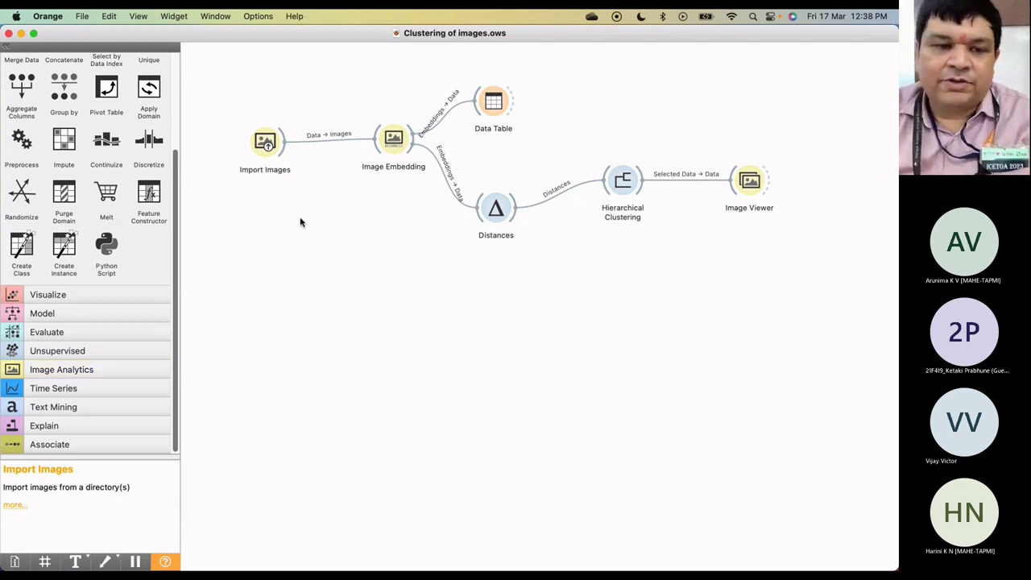
left_click(109, 369)
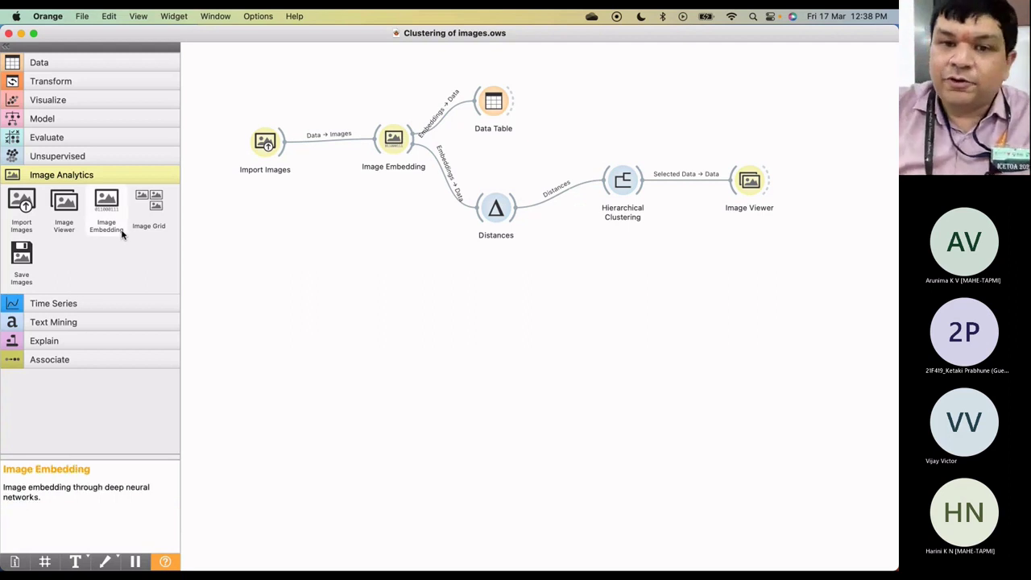
double_click(393, 147)
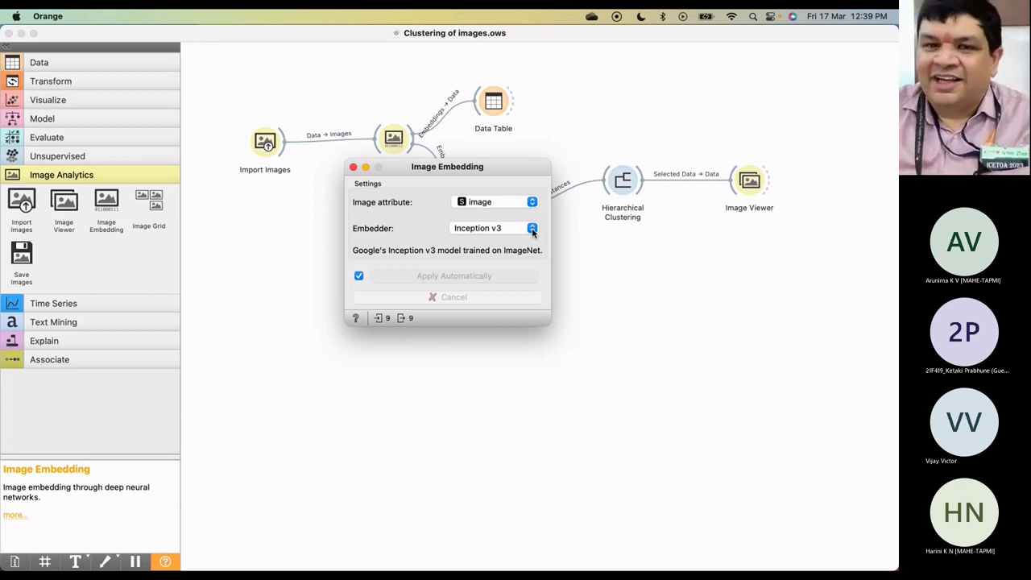
Step: Check the embedder list, keep Inception v3, and close the Image Embedding dialog
left_click(532, 229)
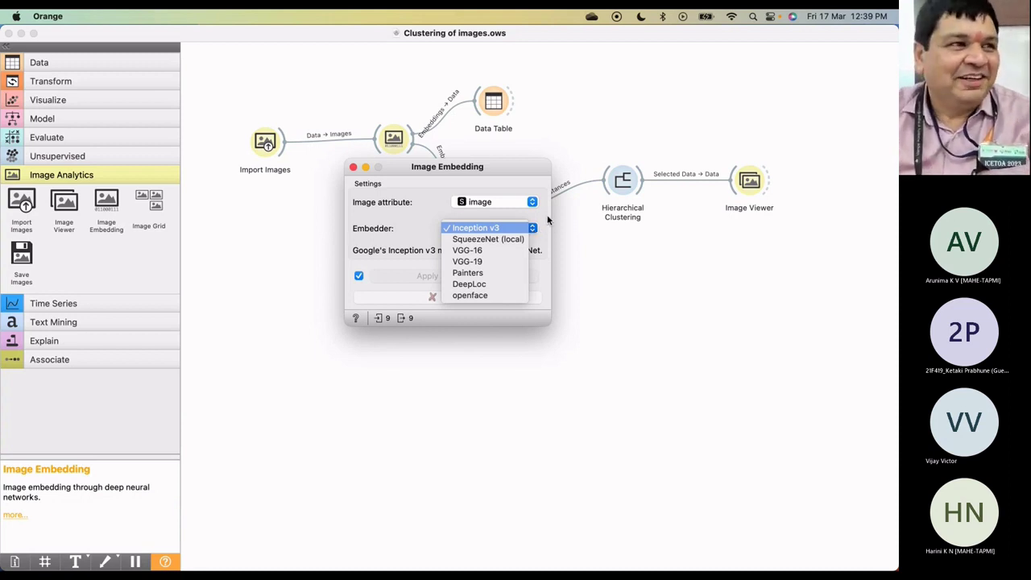
left_click(547, 219)
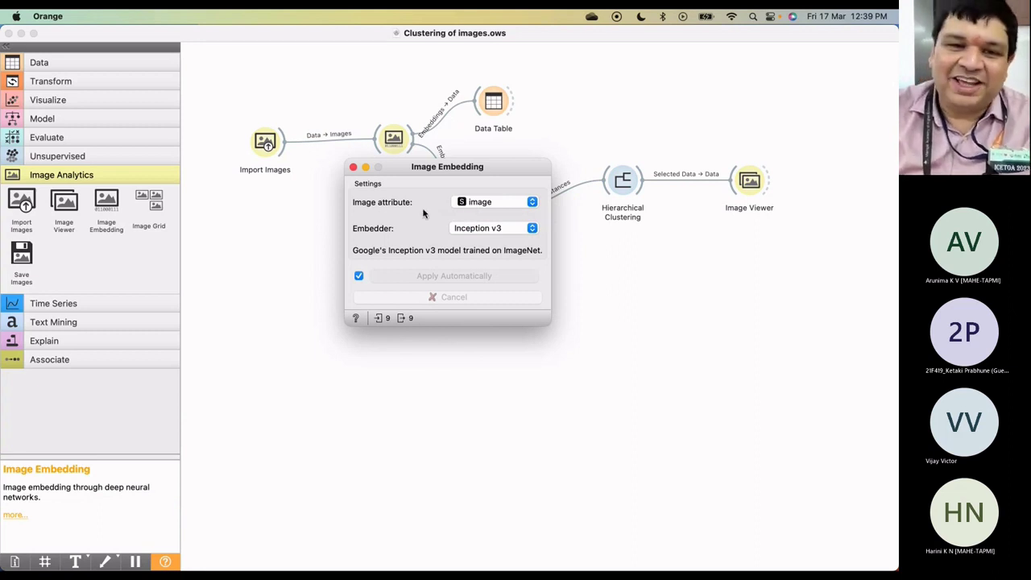
left_click(353, 168)
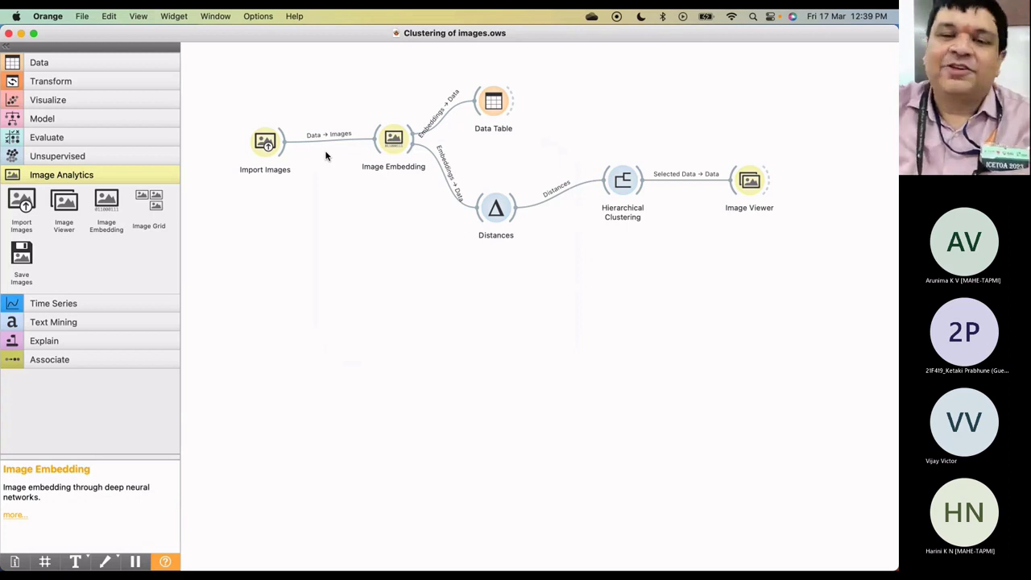
Step: Open the Data Table and scroll across the 9 images' embedding columns n0–n2047
double_click(488, 107)
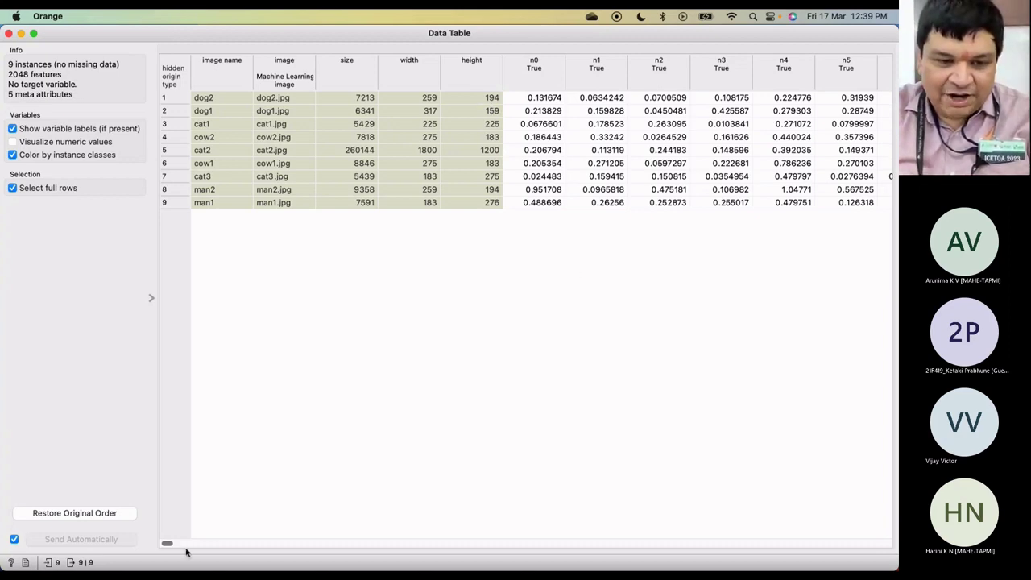
left_click_drag(167, 544, 885, 543)
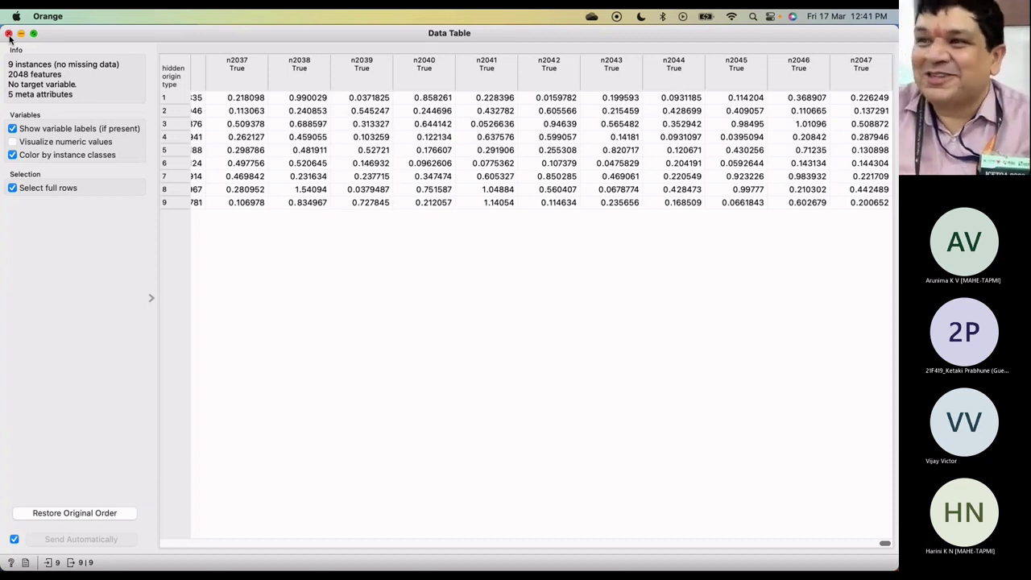
Step: Close the Data Table window to get back to the workflow canvas
left_click(9, 33)
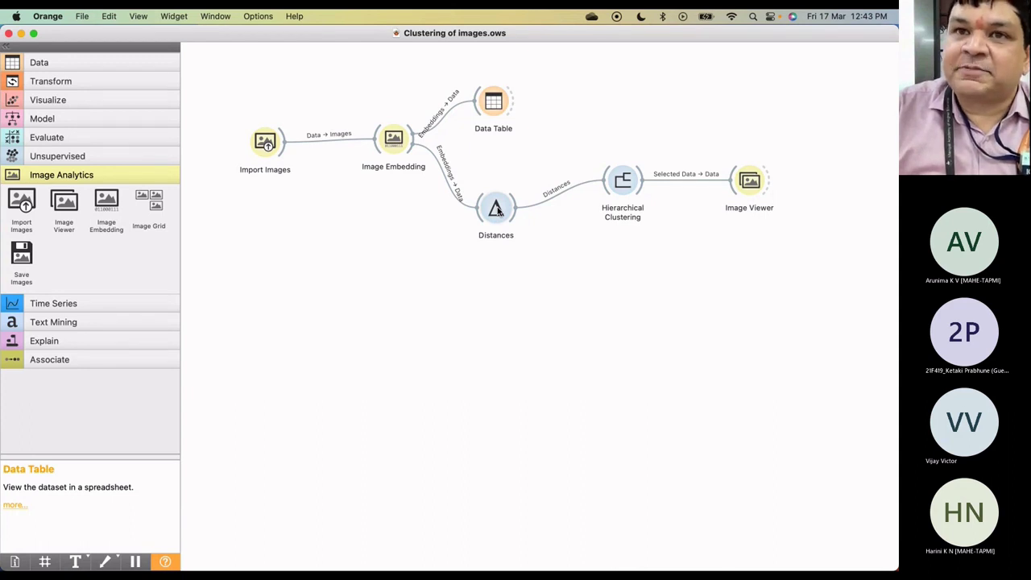
double_click(497, 209)
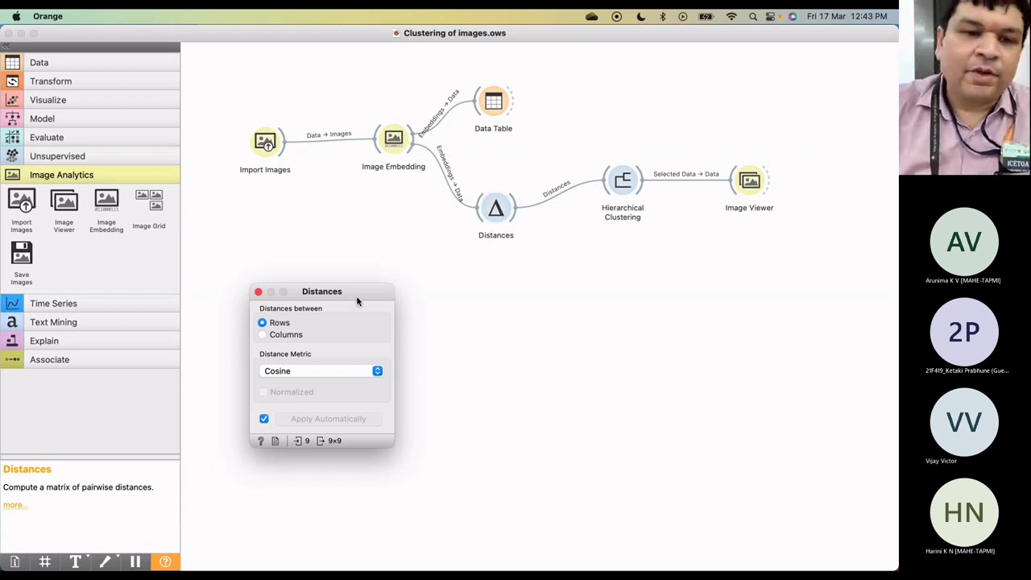
left_click(259, 292)
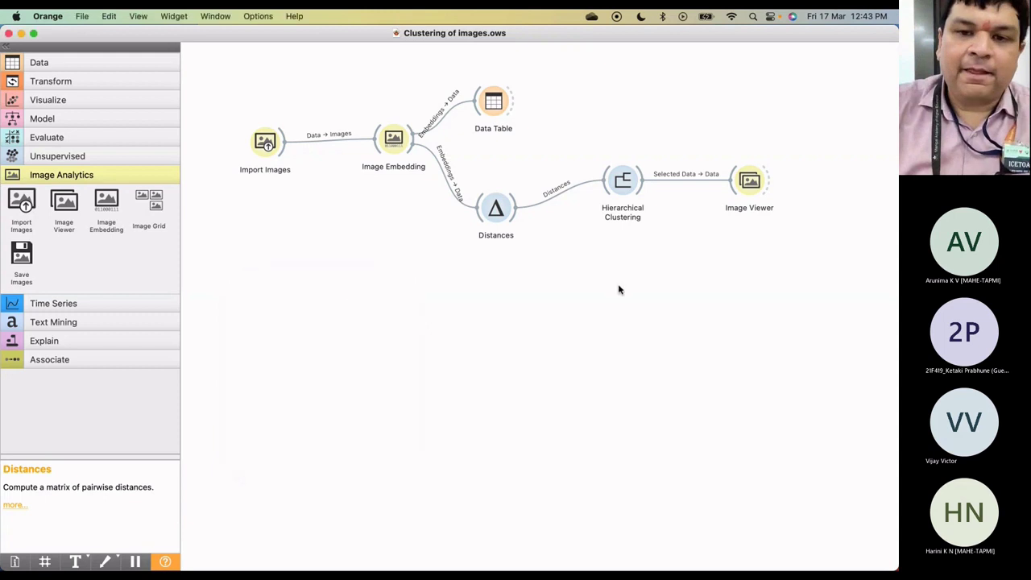
Step: Open Hierarchical Clustering: Ward linkage, Top N 4, giving cat, cow, man and dog clusters
double_click(624, 182)
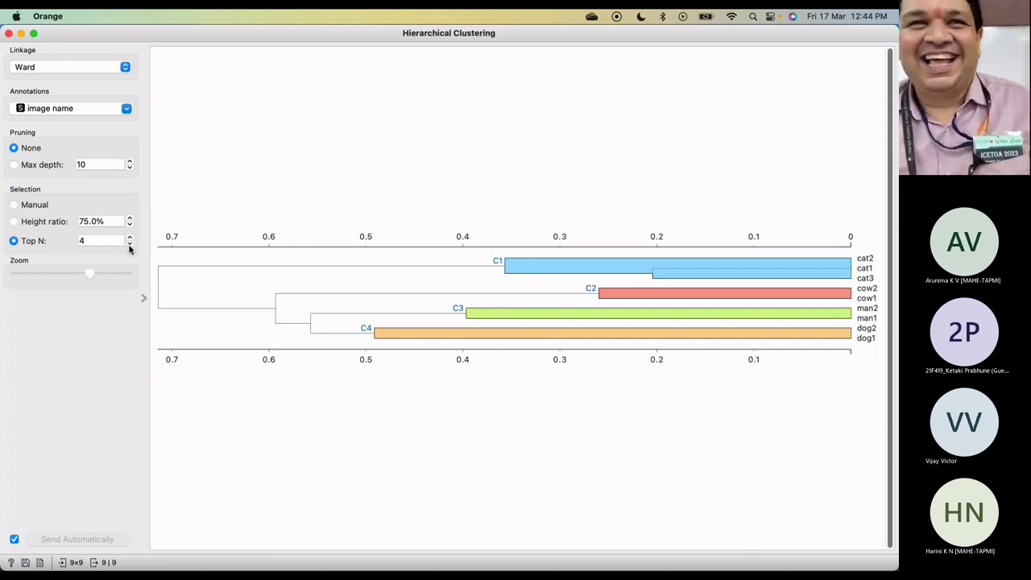
Step: Try 3 and 2 as the Top N cluster count, then settle back on 4 clusters
left_click(129, 246)
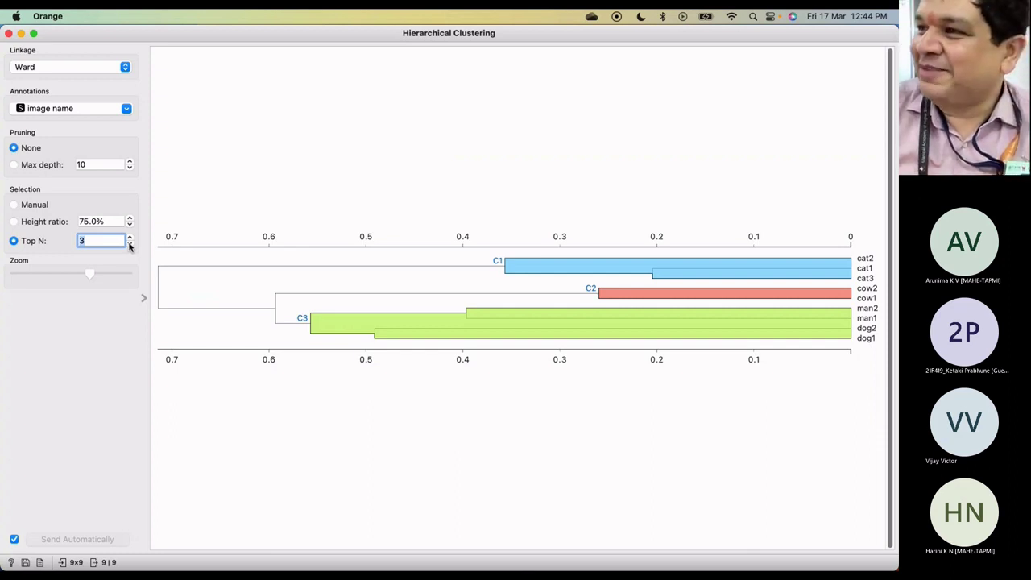
left_click(130, 245)
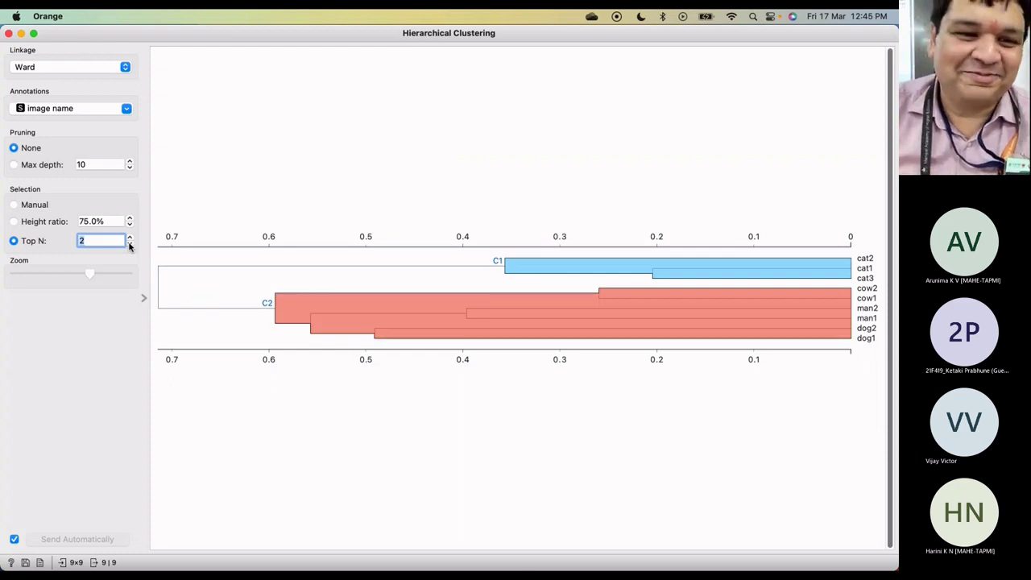
left_click(130, 237)
left_click(130, 238)
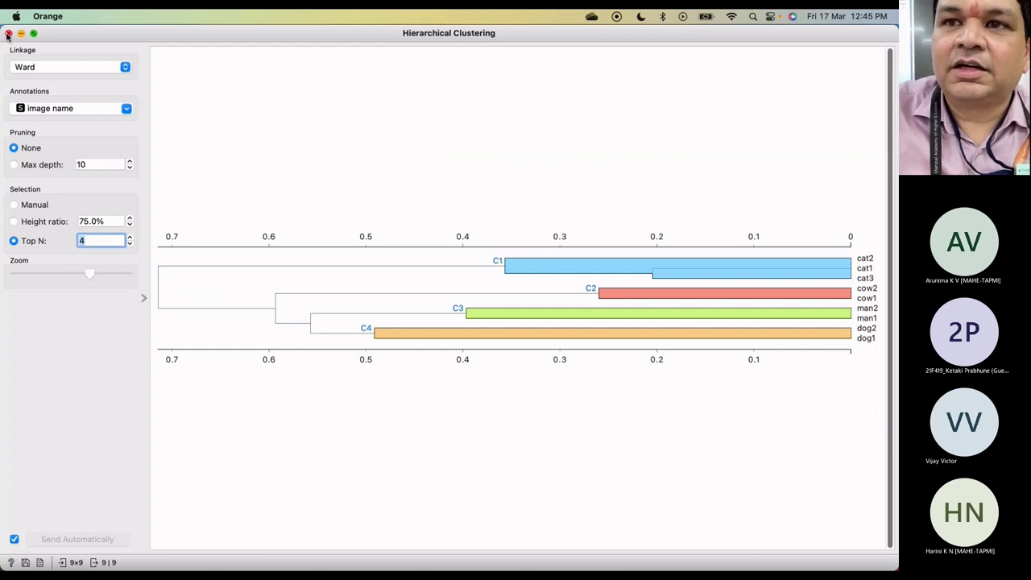
left_click(8, 34)
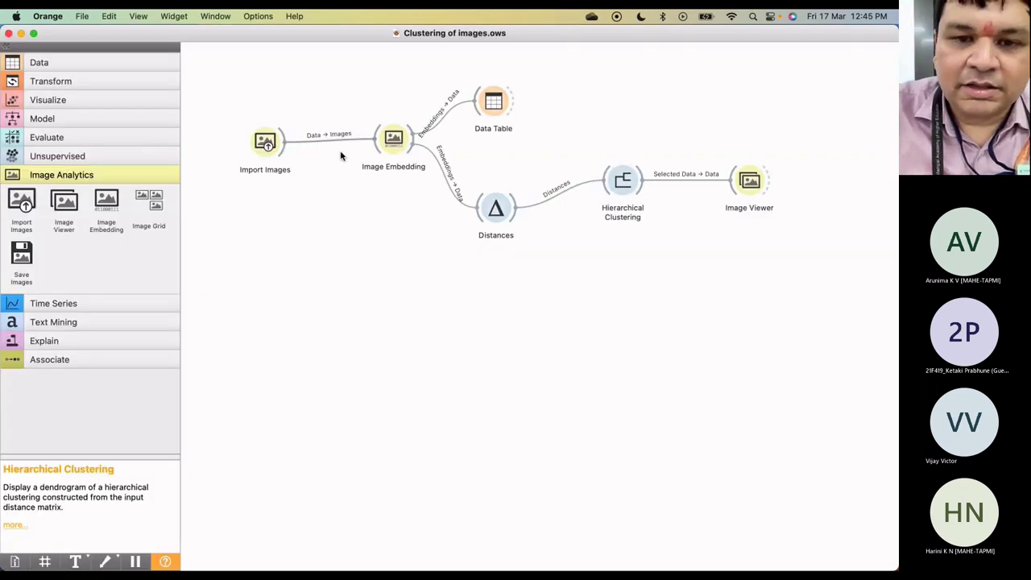
double_click(618, 186)
left_click(174, 197)
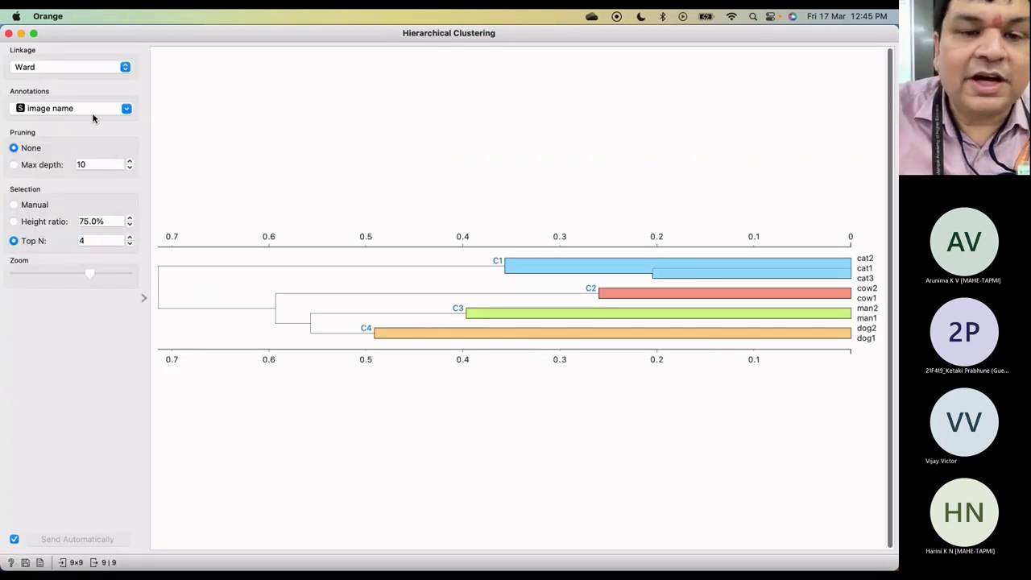
left_click(126, 110)
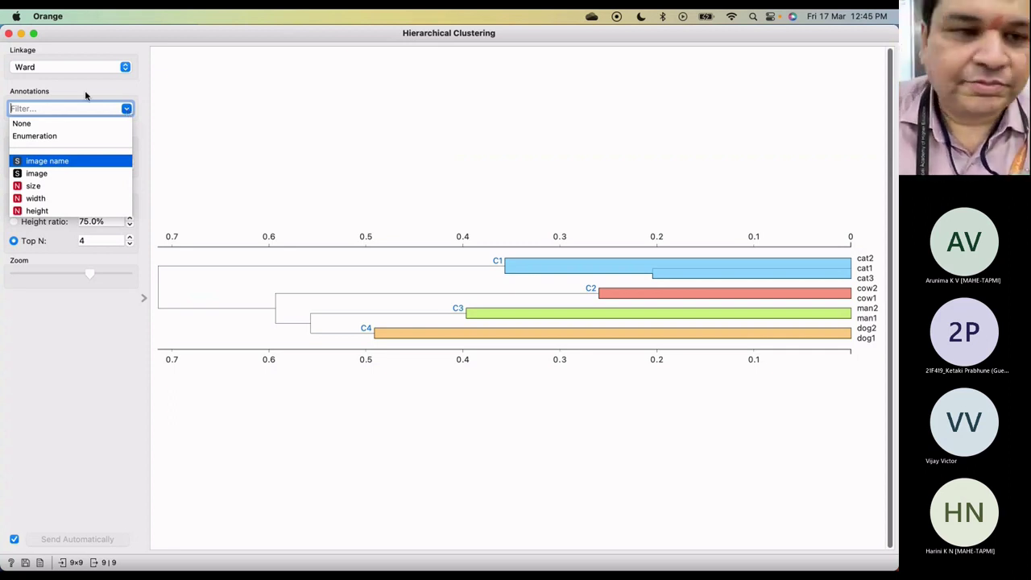
left_click(14, 371)
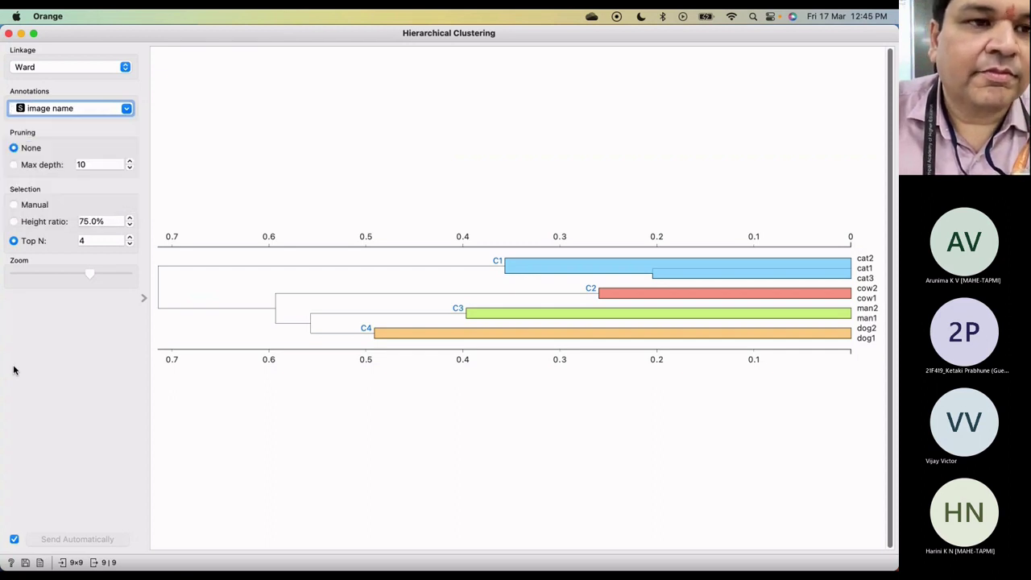
Step: Open the Image Viewer from the workflow with Cluster as the title attribute, then switch to Microsoft Teams
left_click(8, 34)
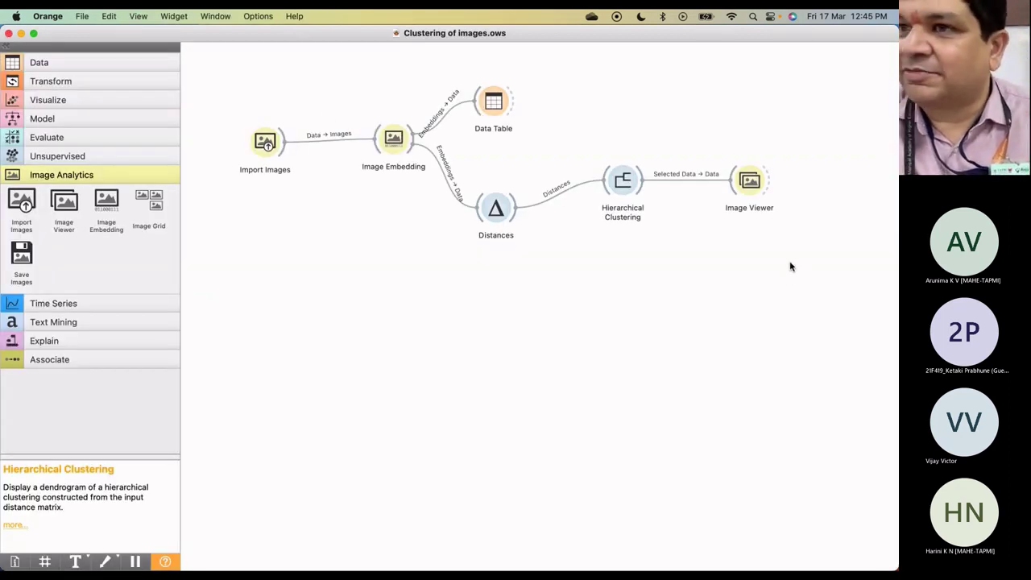
double_click(758, 186)
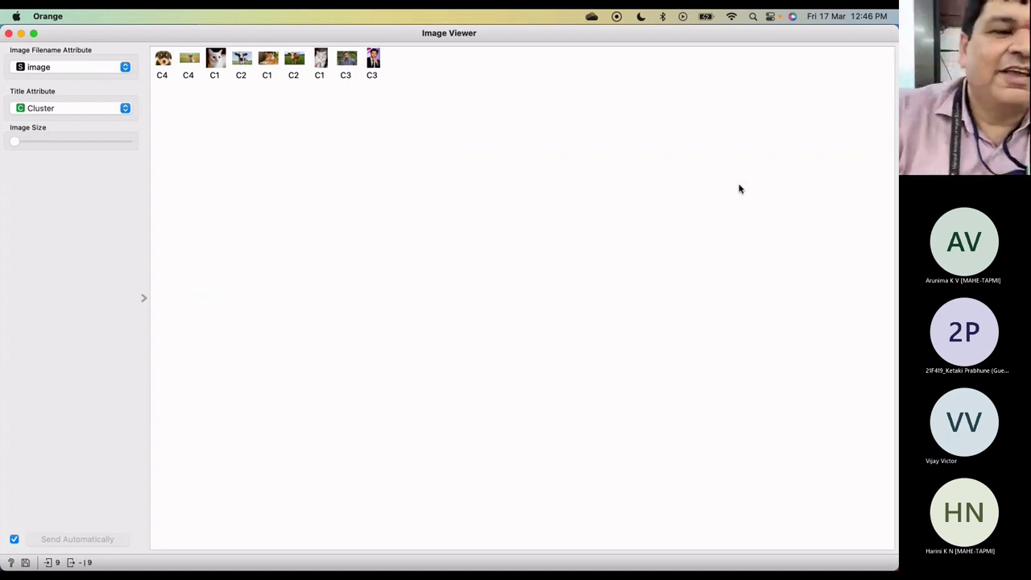
left_click(125, 109)
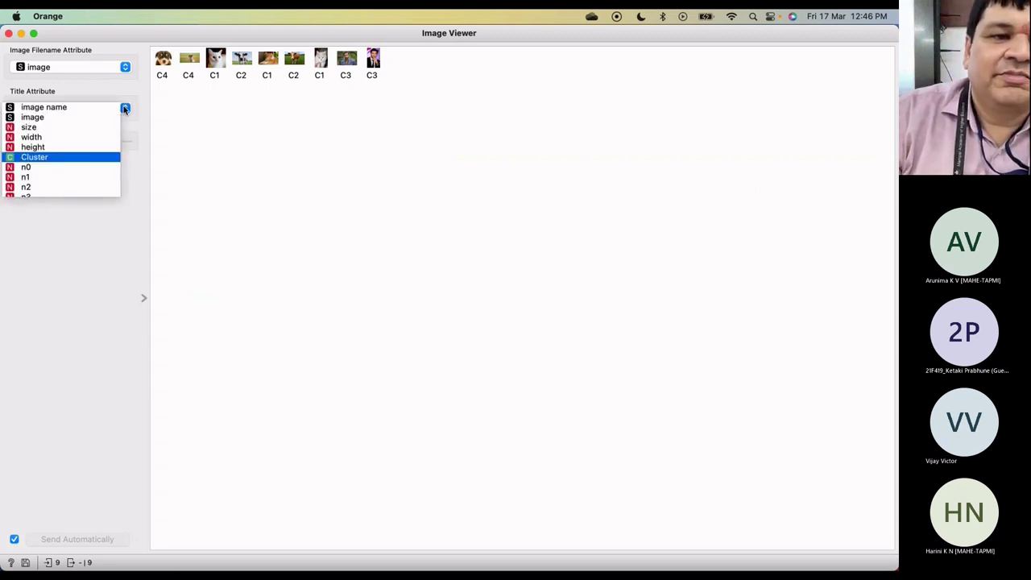
left_click(125, 109)
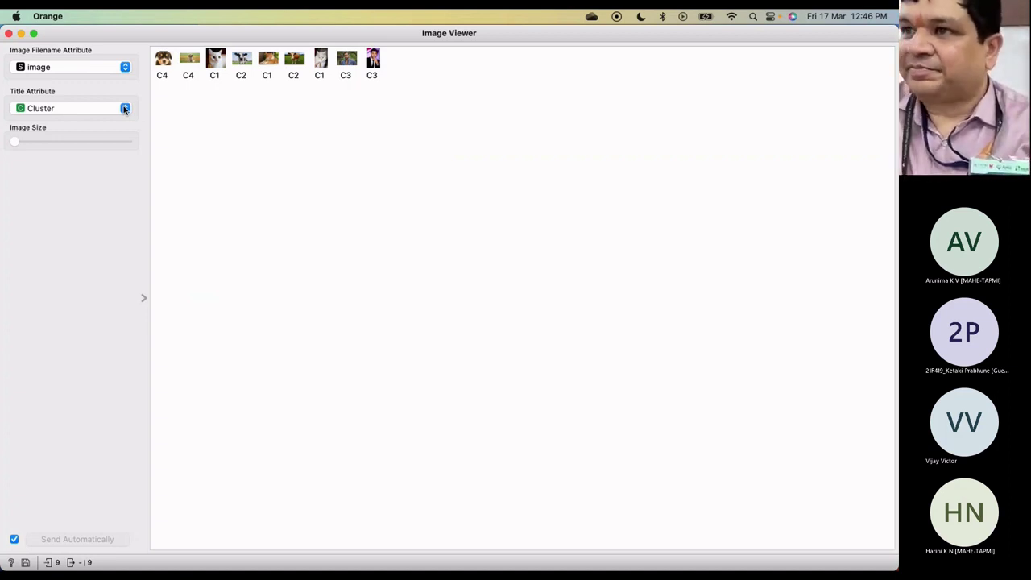
left_click(1, 10)
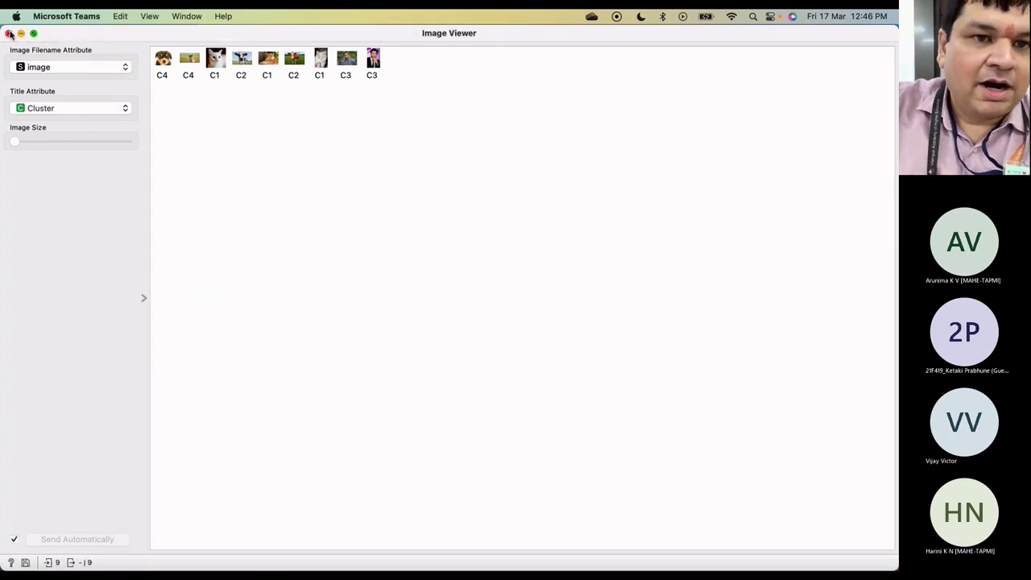